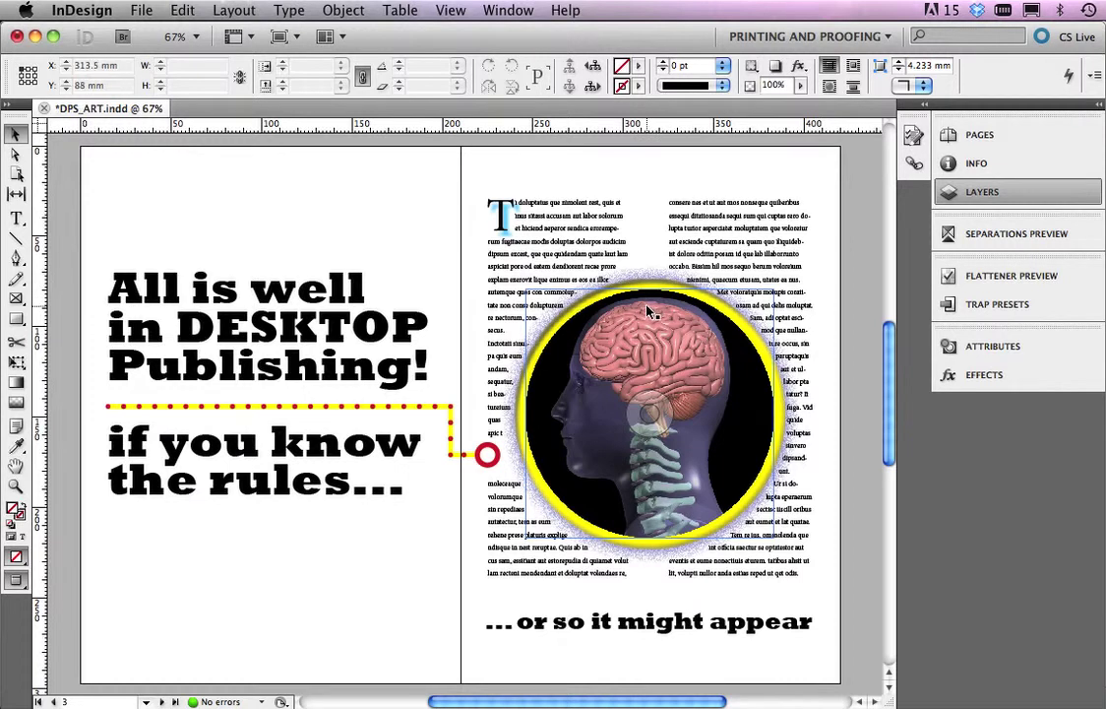
Step: Review the profile choices in the circular brain image's colour settings and accept Adobe RGB (1998)
right_click(646, 312)
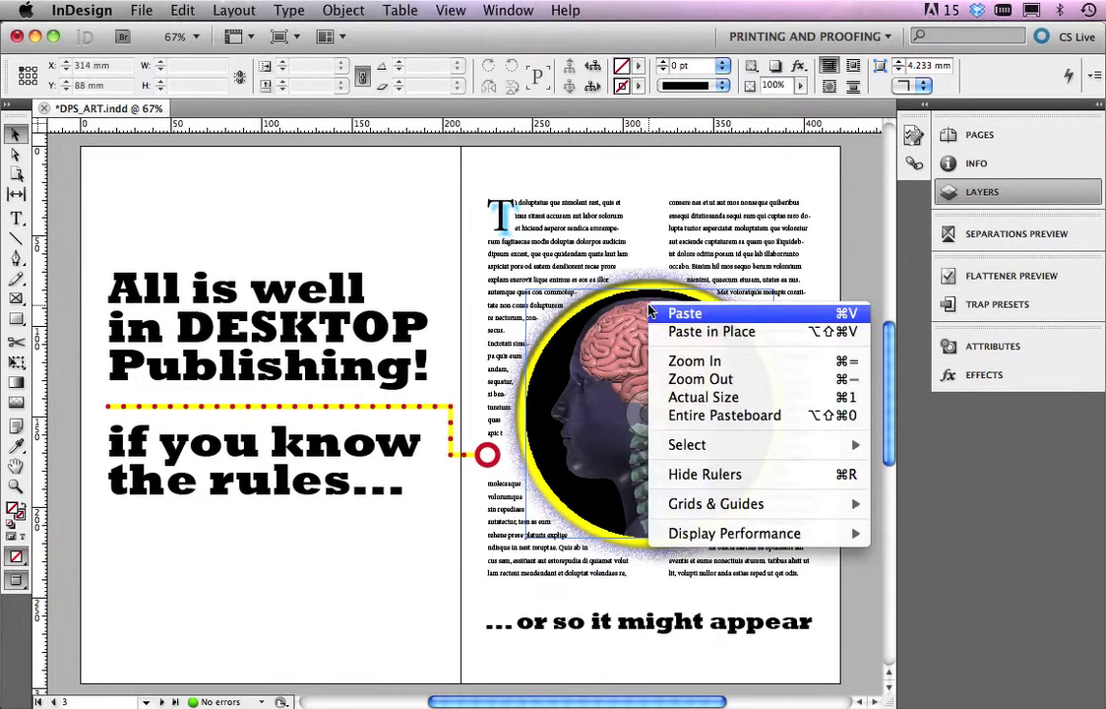
click(647, 262)
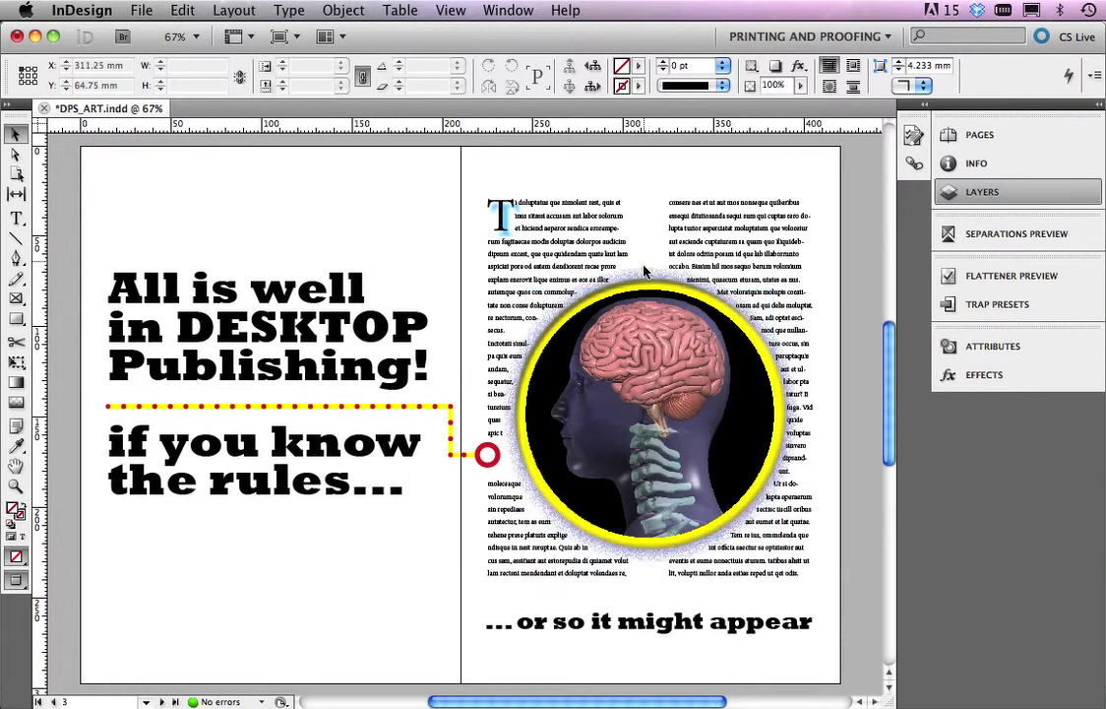
click(650, 345)
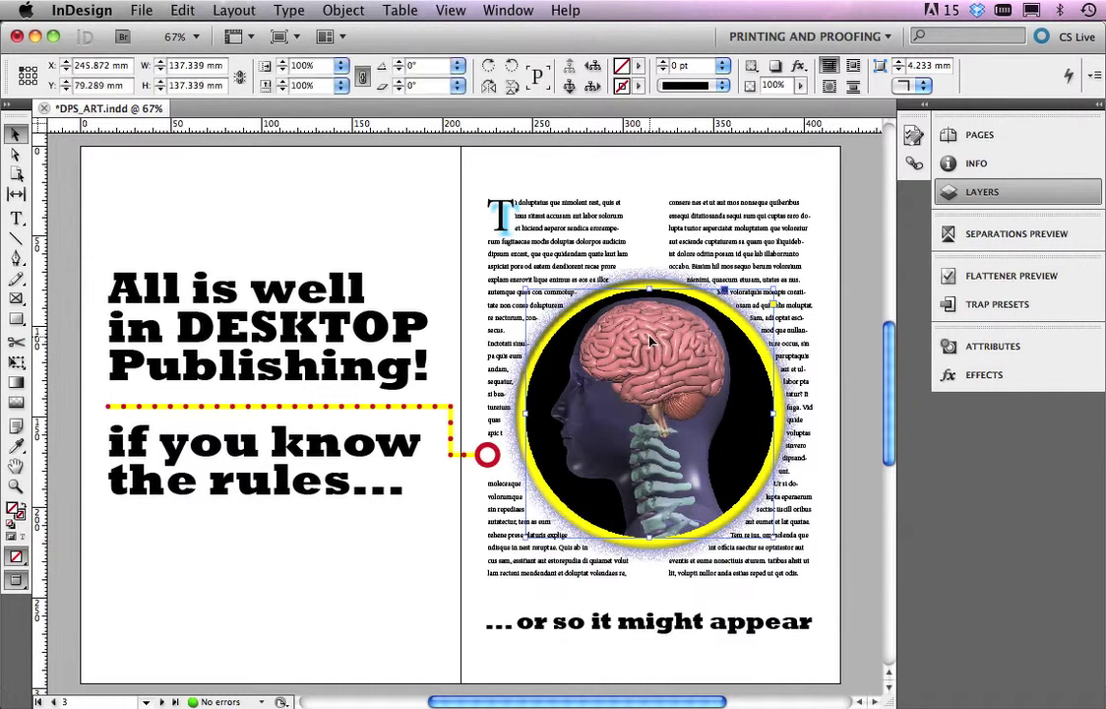
right_click(650, 347)
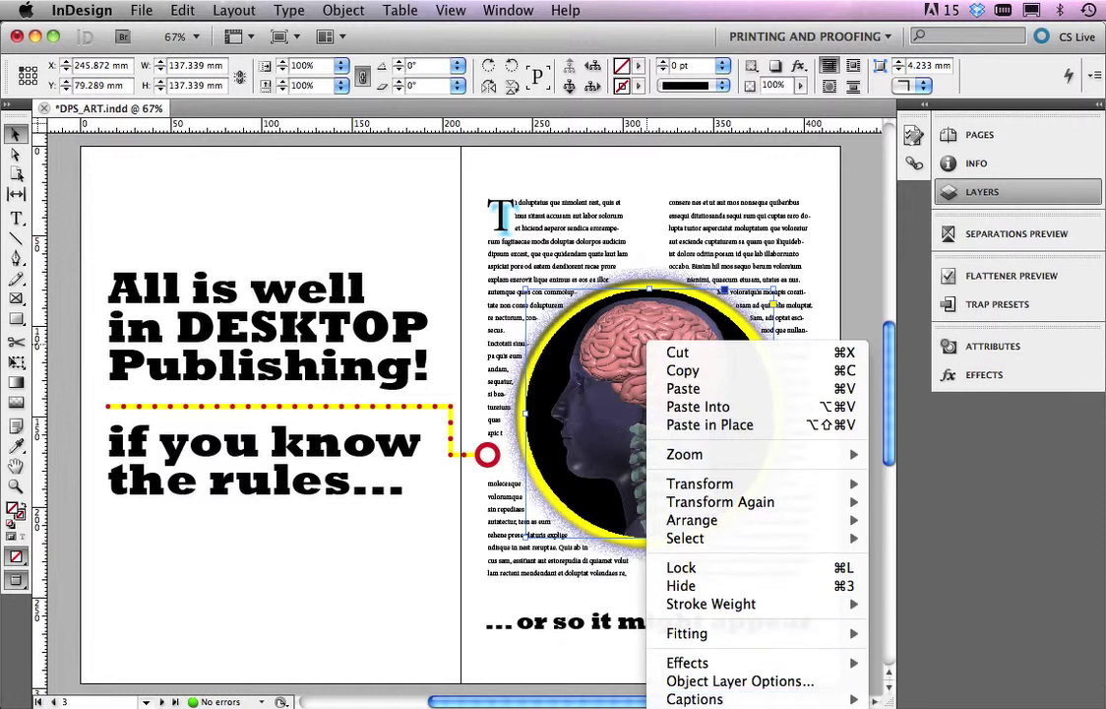
scroll(758, 492, down, 3)
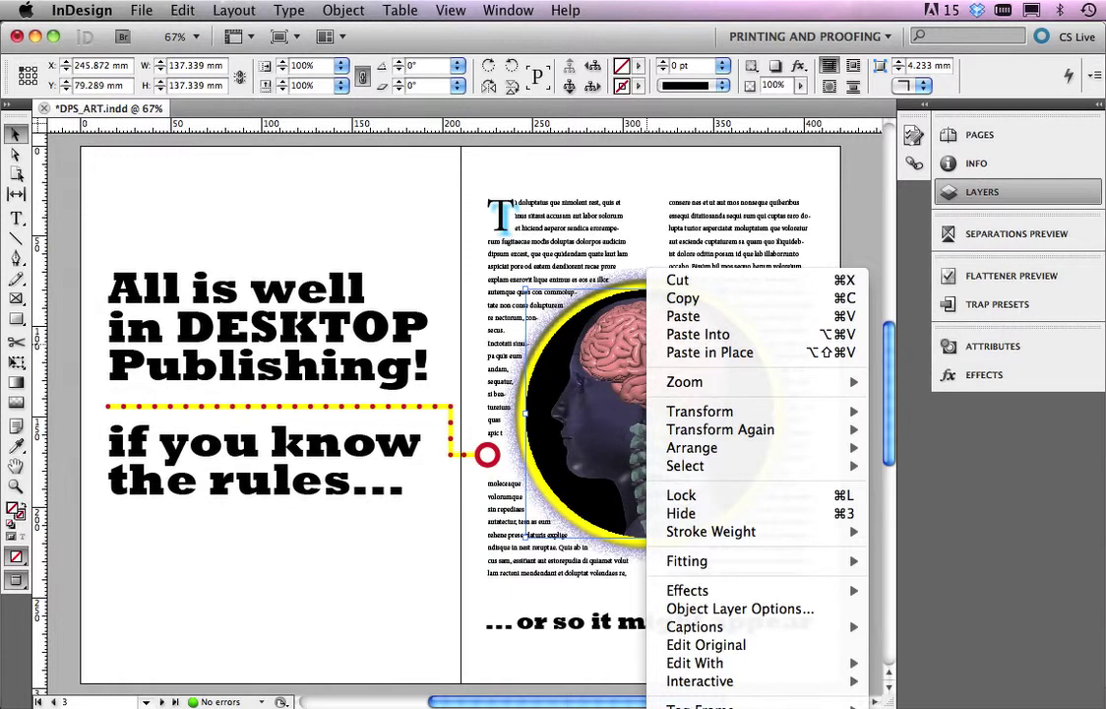
click(709, 699)
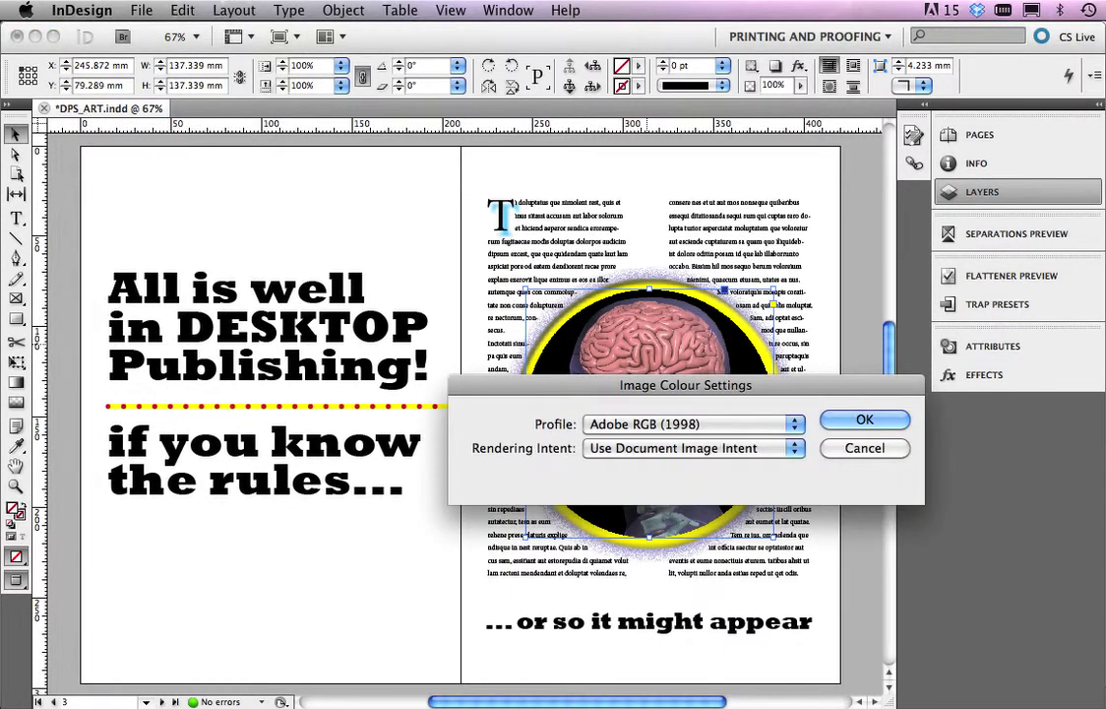
drag(695, 423, 532, 182)
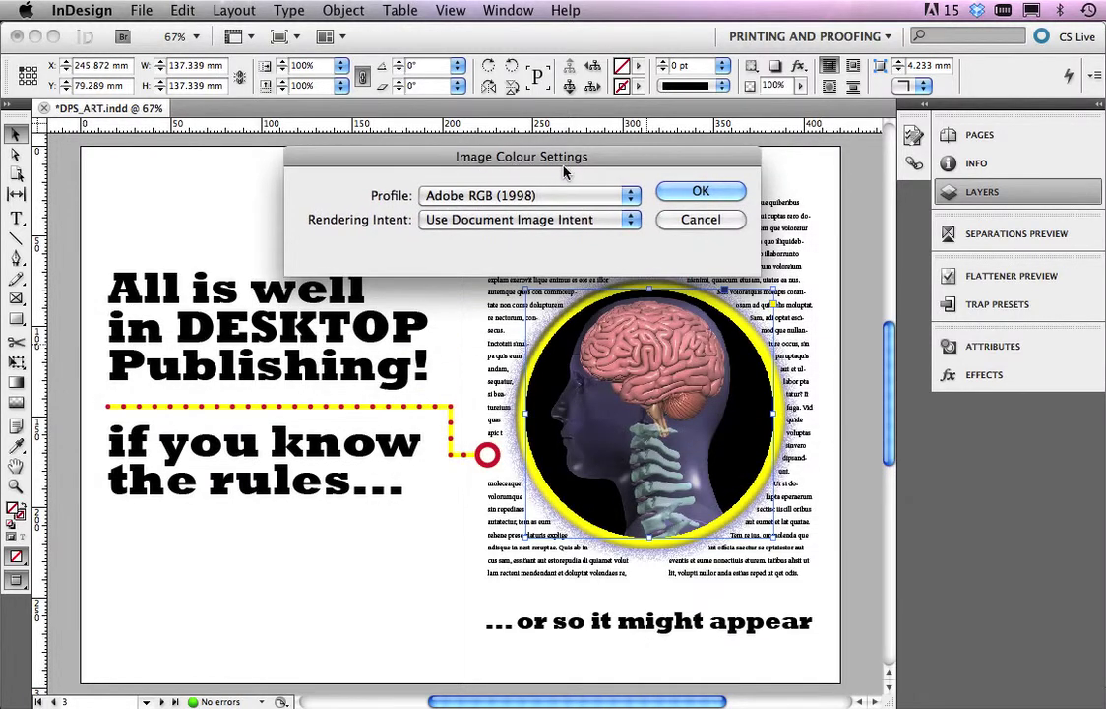
click(626, 202)
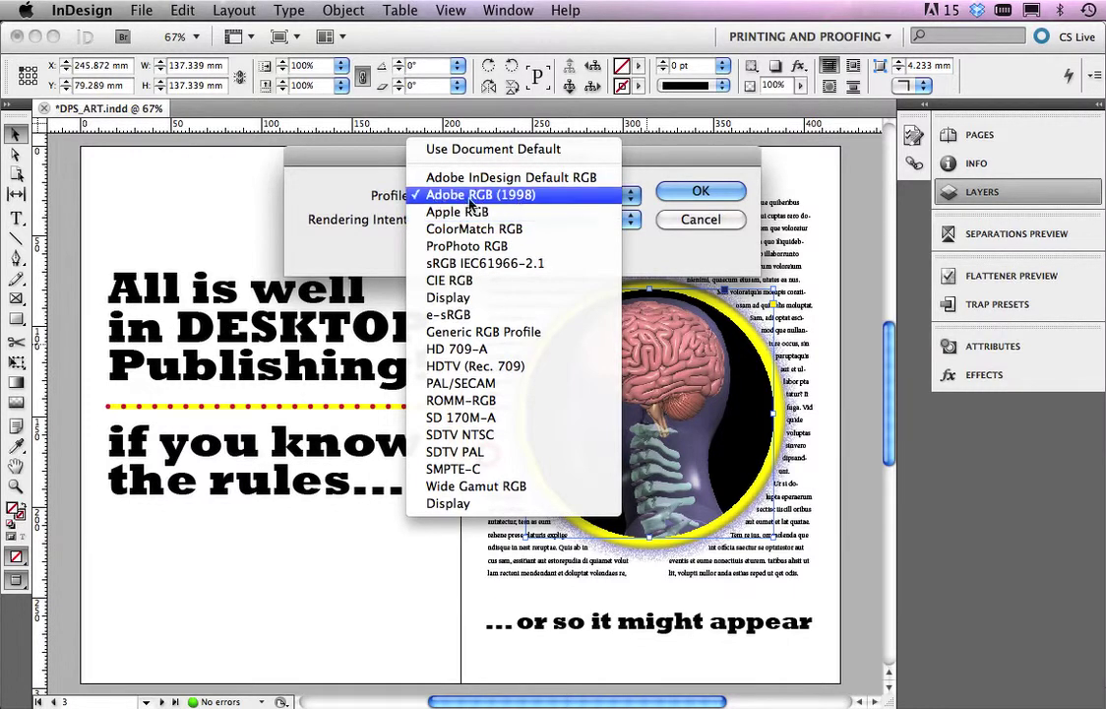
click(543, 198)
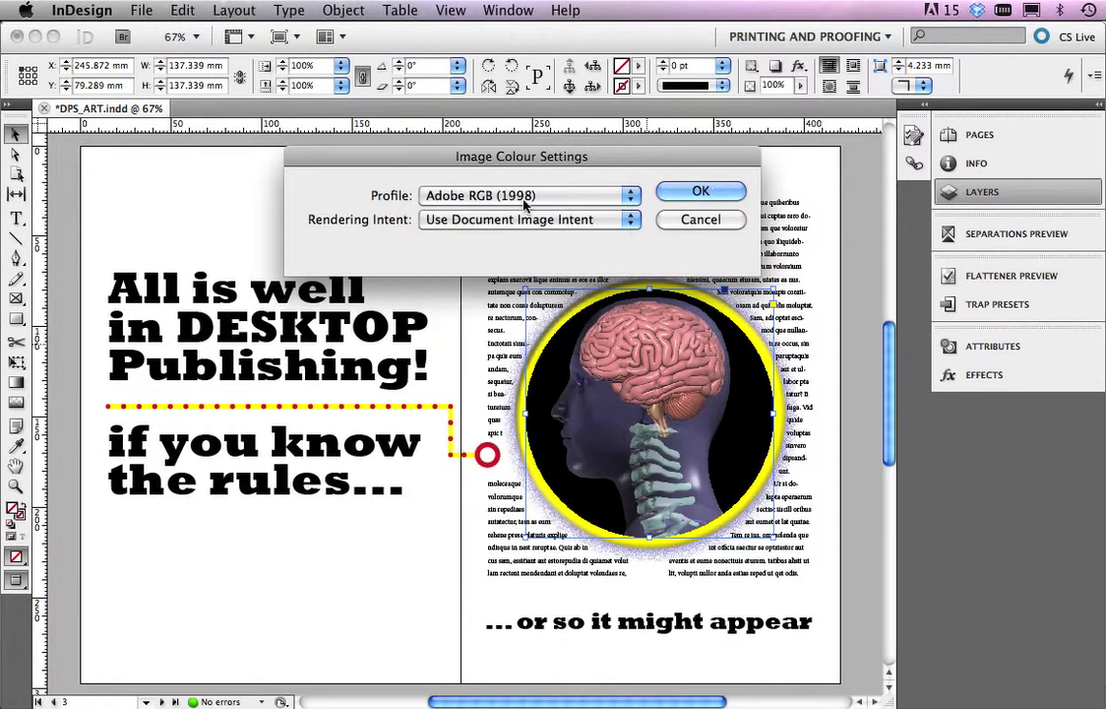
click(701, 193)
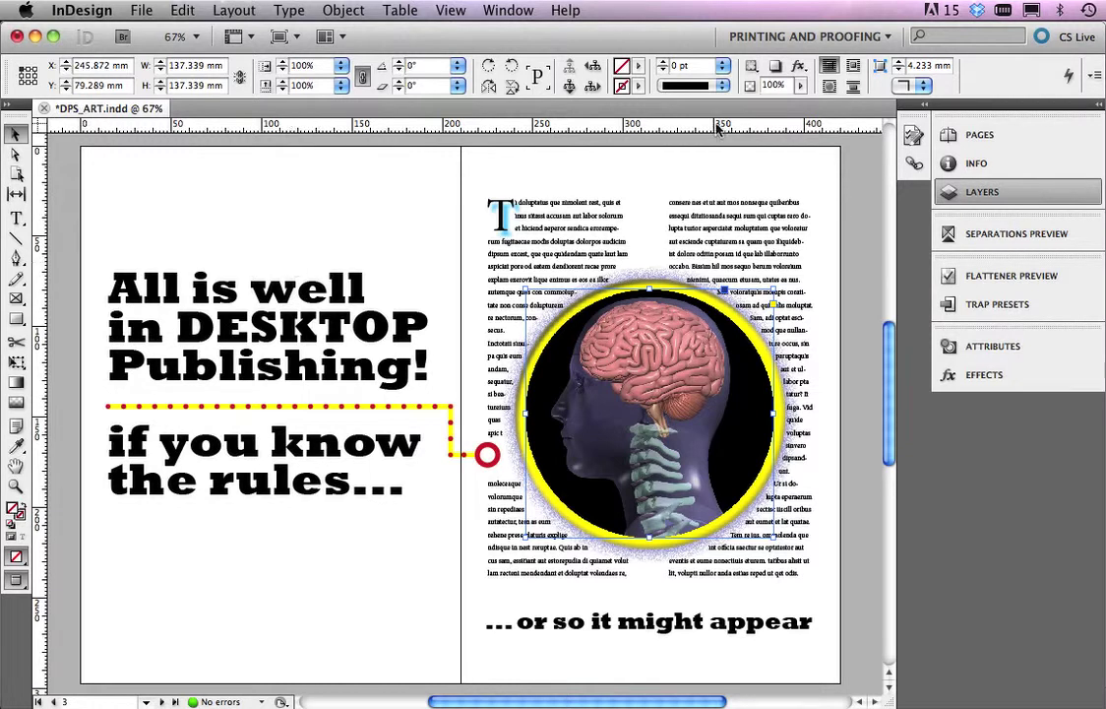
Step: Show the black-left layer so the left page gets its black background
click(964, 194)
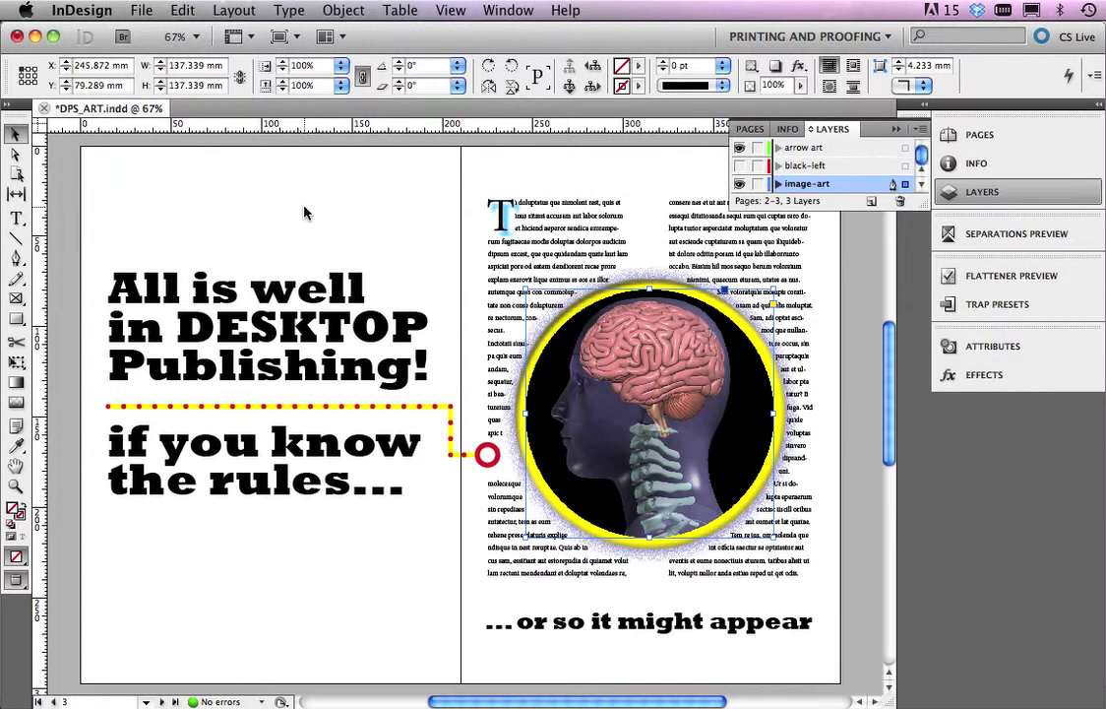
click(740, 165)
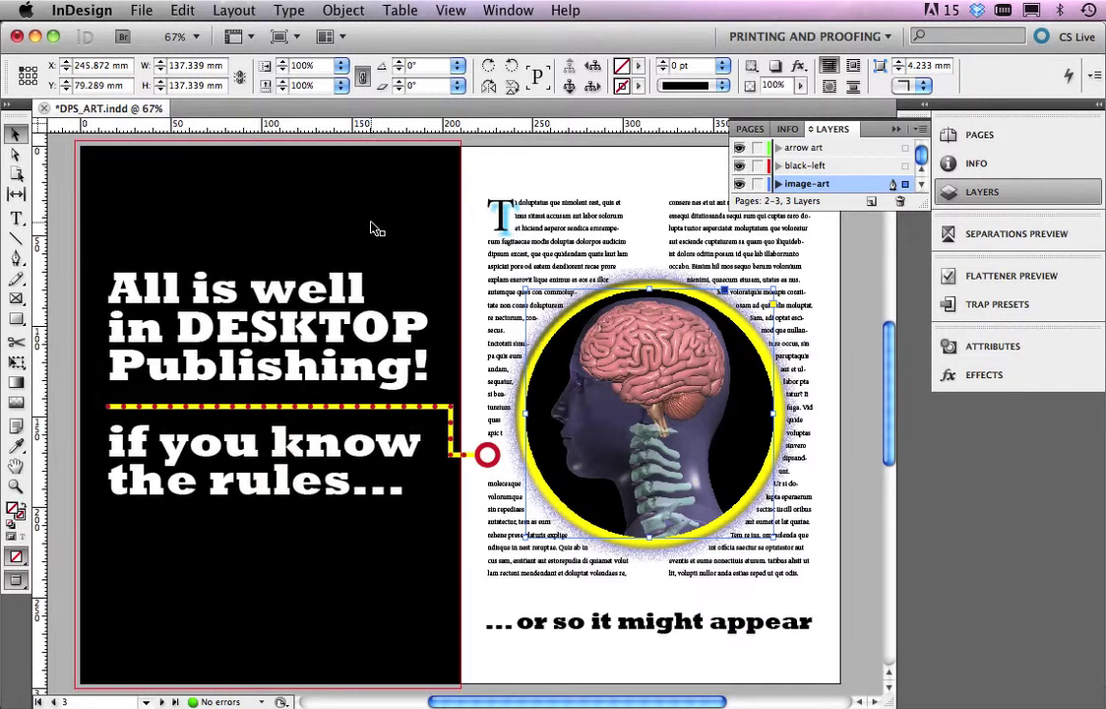
Step: Display the colour swatches and place them clear of the brain image
click(519, 12)
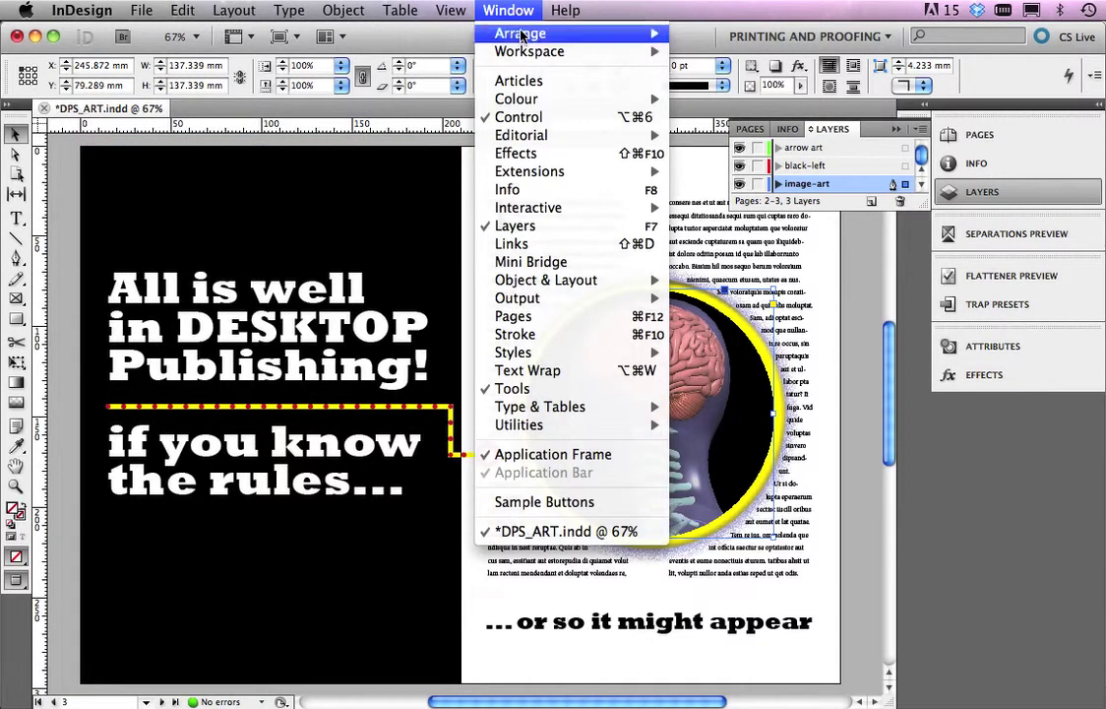
mouse_move(521, 213)
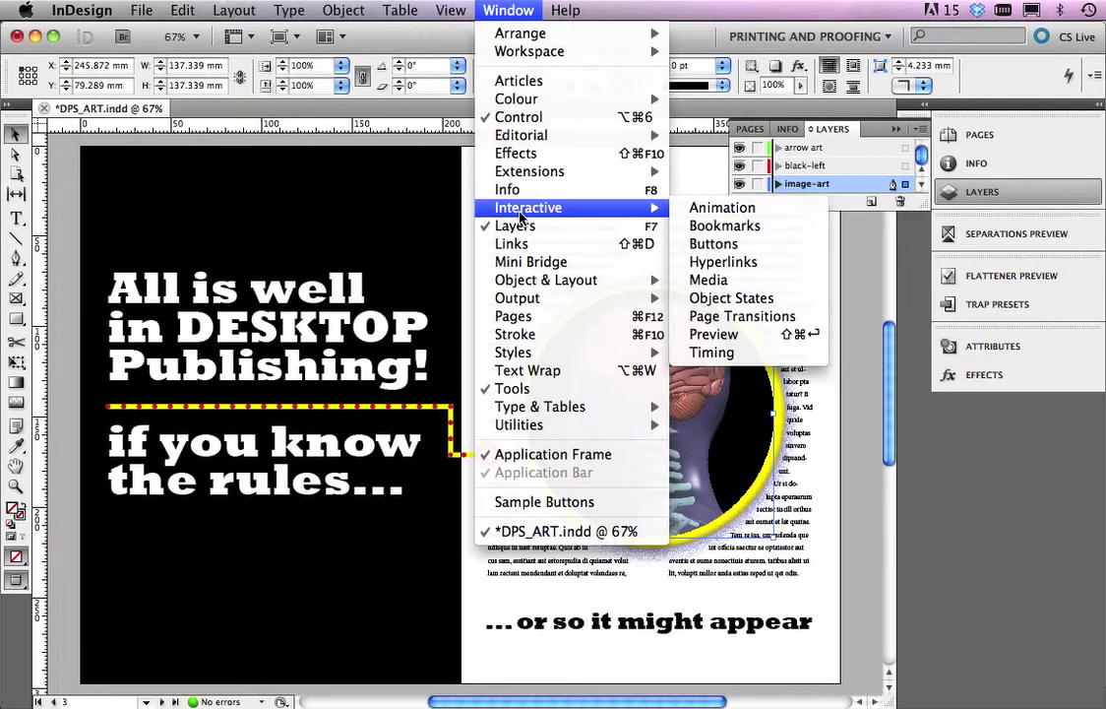
mouse_move(527, 140)
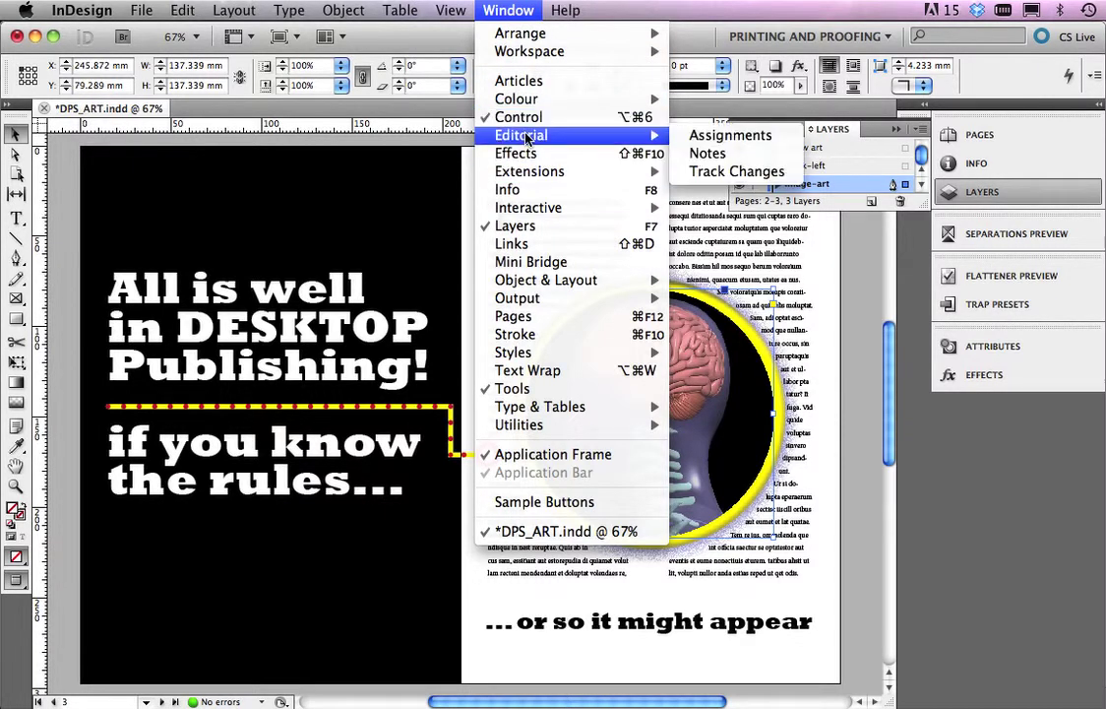
mouse_move(522, 100)
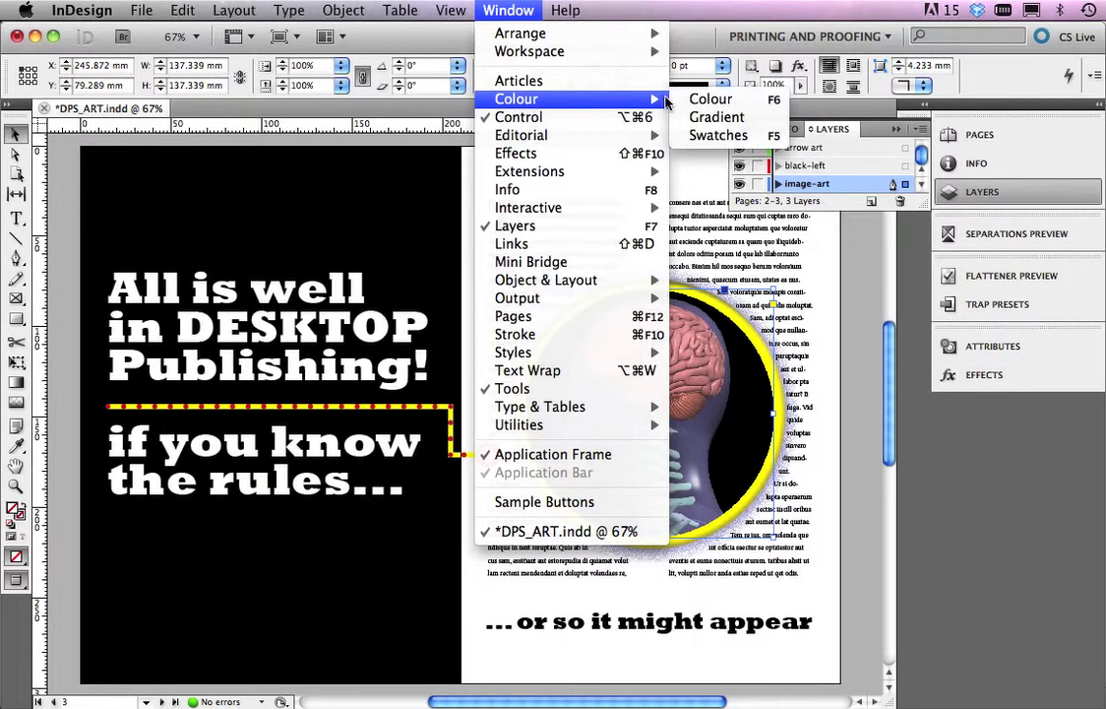
click(707, 137)
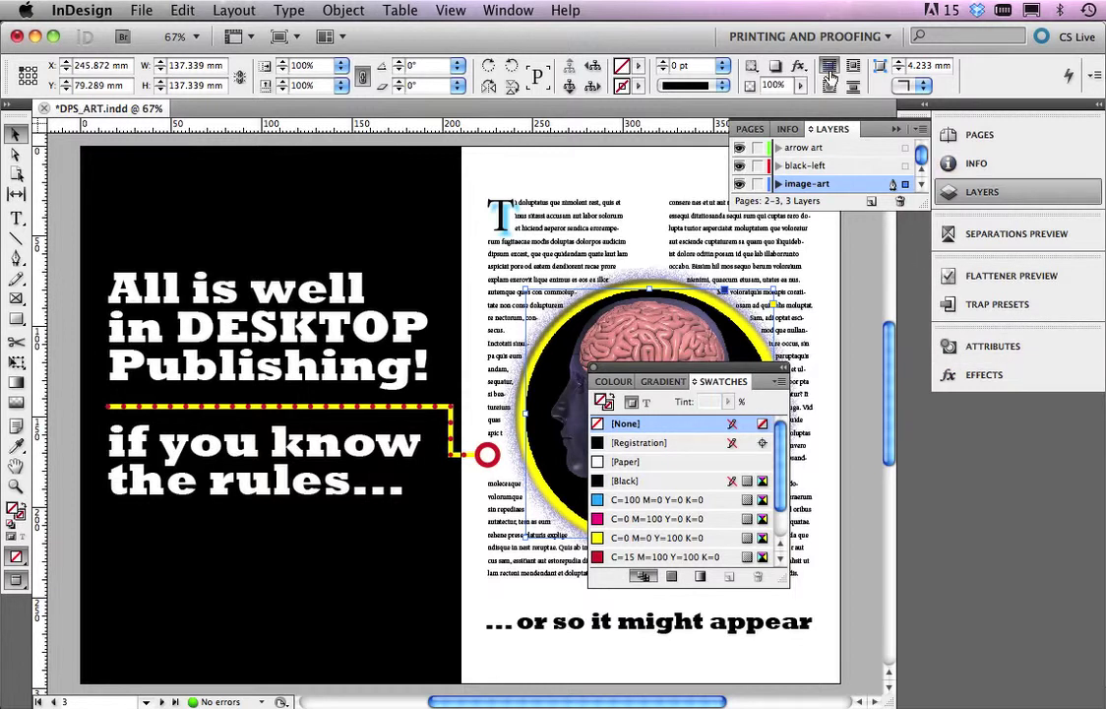
click(891, 36)
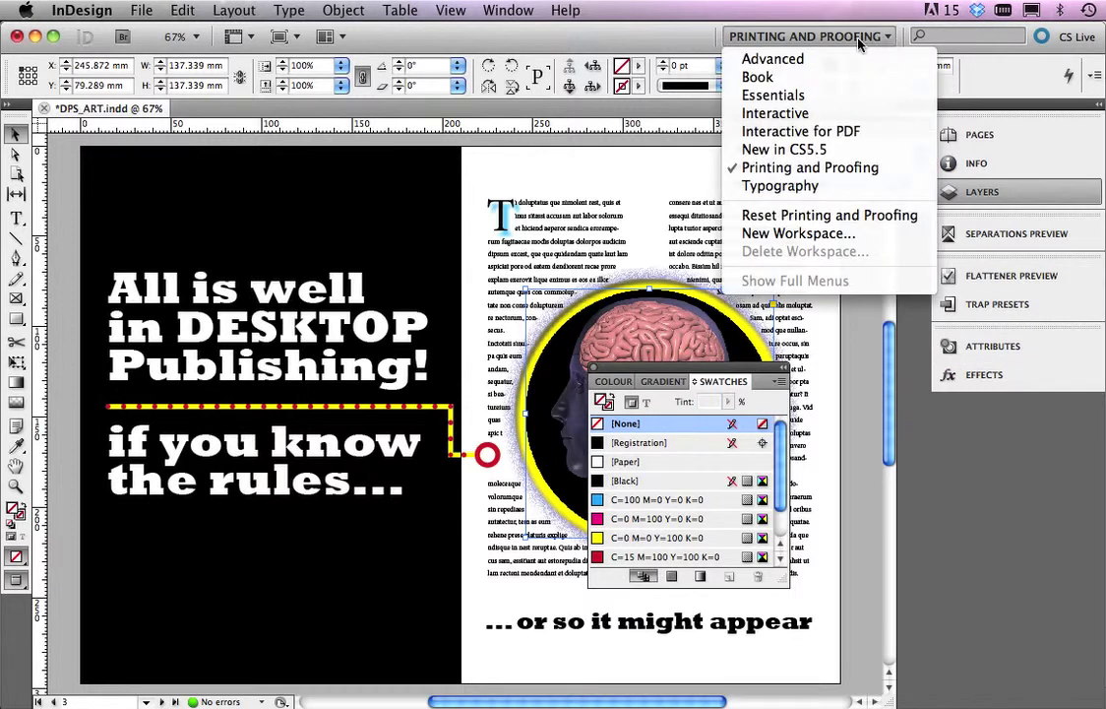
click(942, 504)
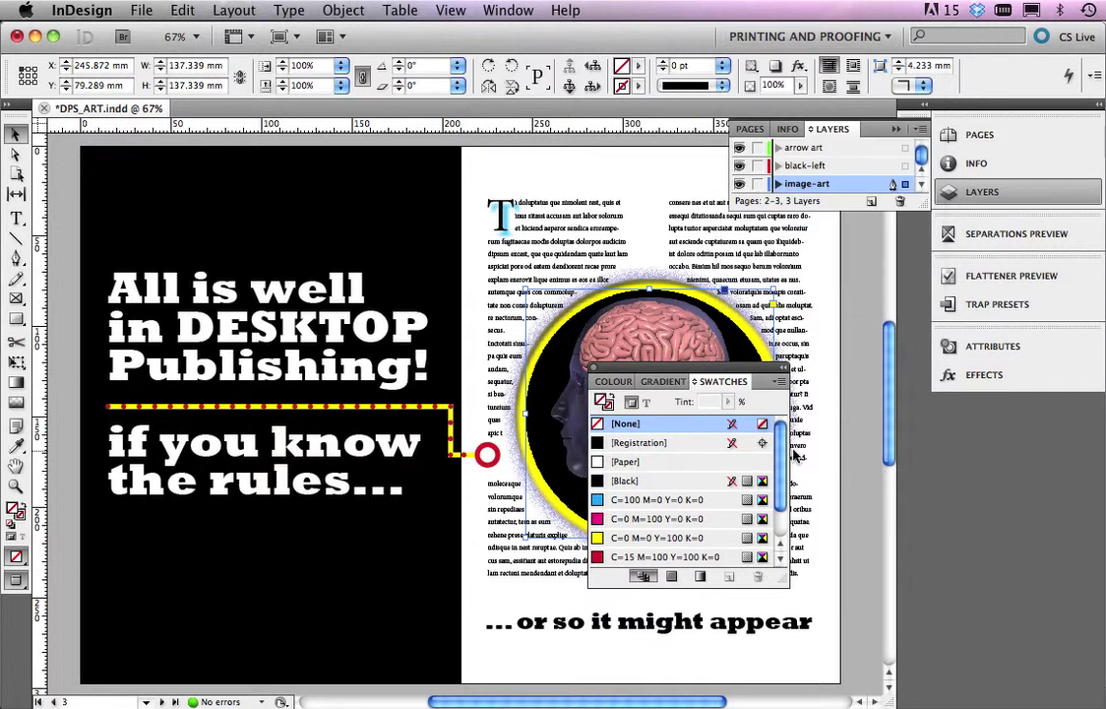
drag(643, 371, 877, 353)
Step: Select the black background rectangle on the left page and check the CMYK breakdown of its fill
click(333, 190)
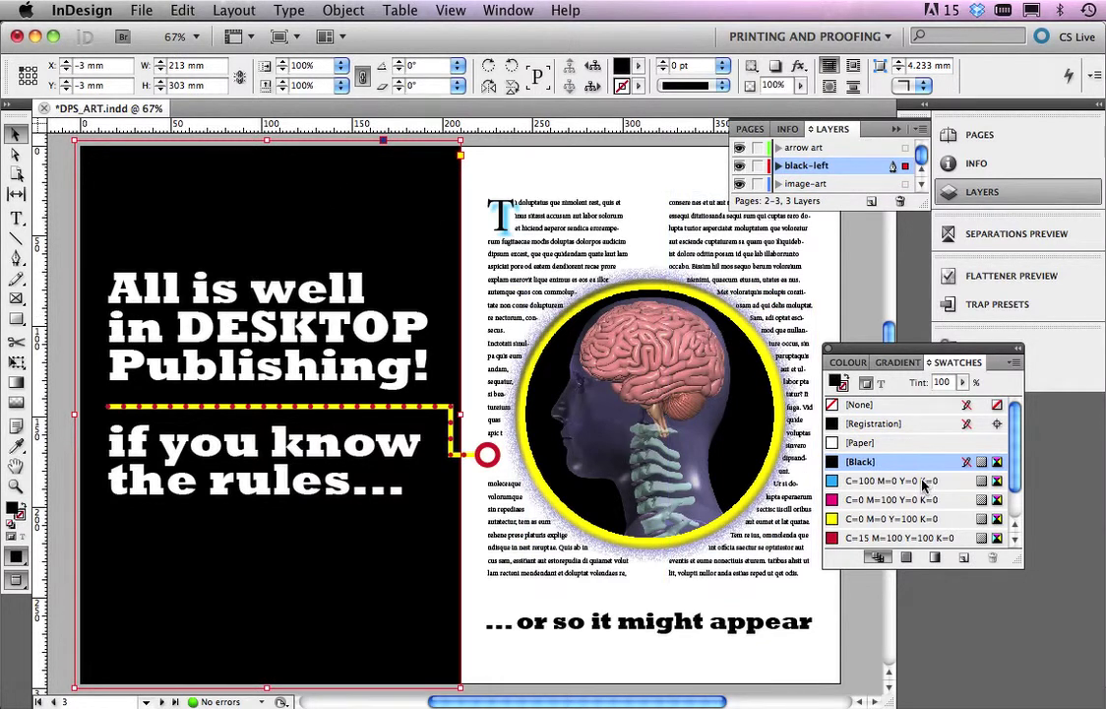
click(850, 363)
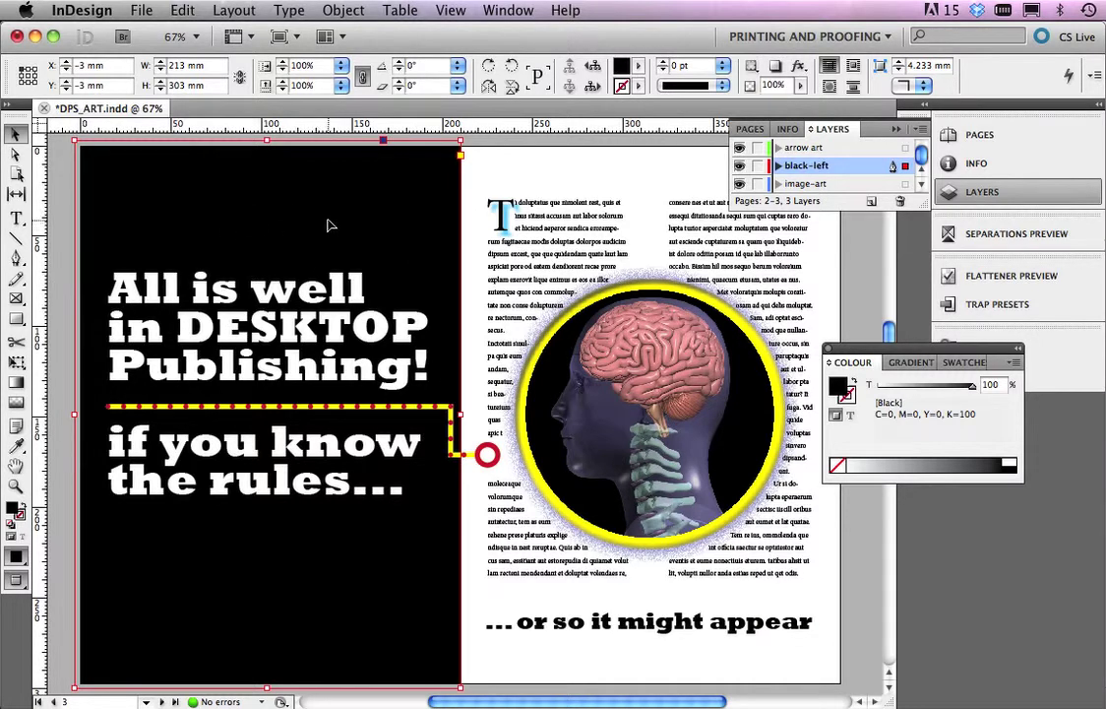
click(964, 363)
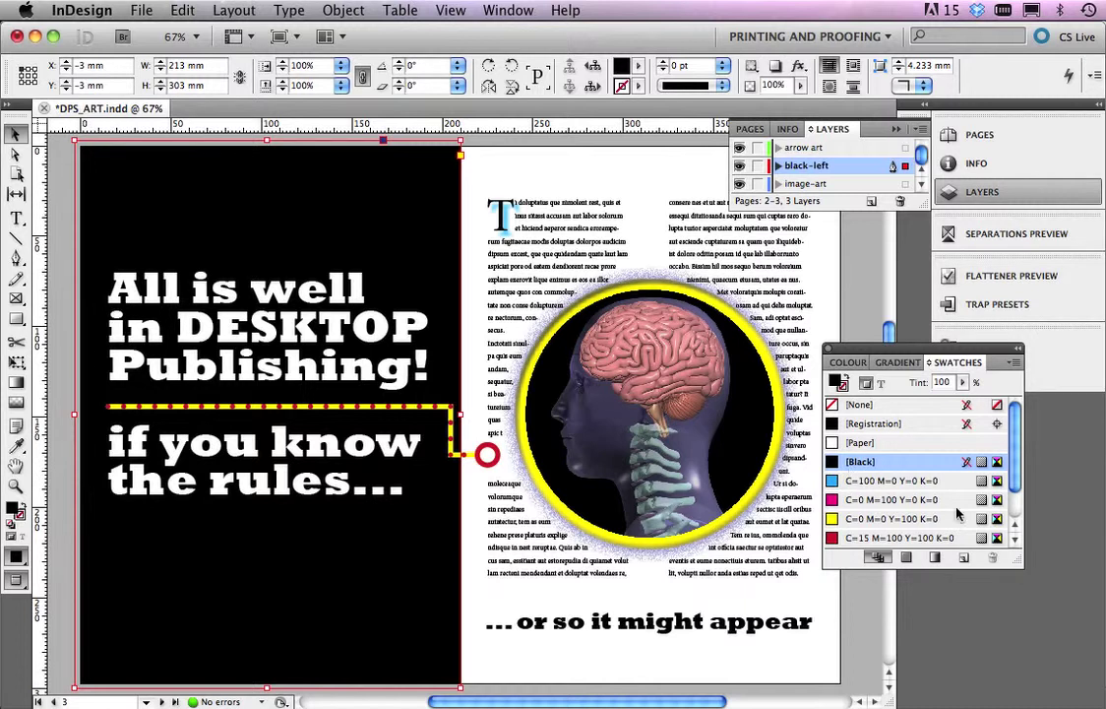
Step: Duplicate the [Black] swatch and name the copy Rich black
click(963, 558)
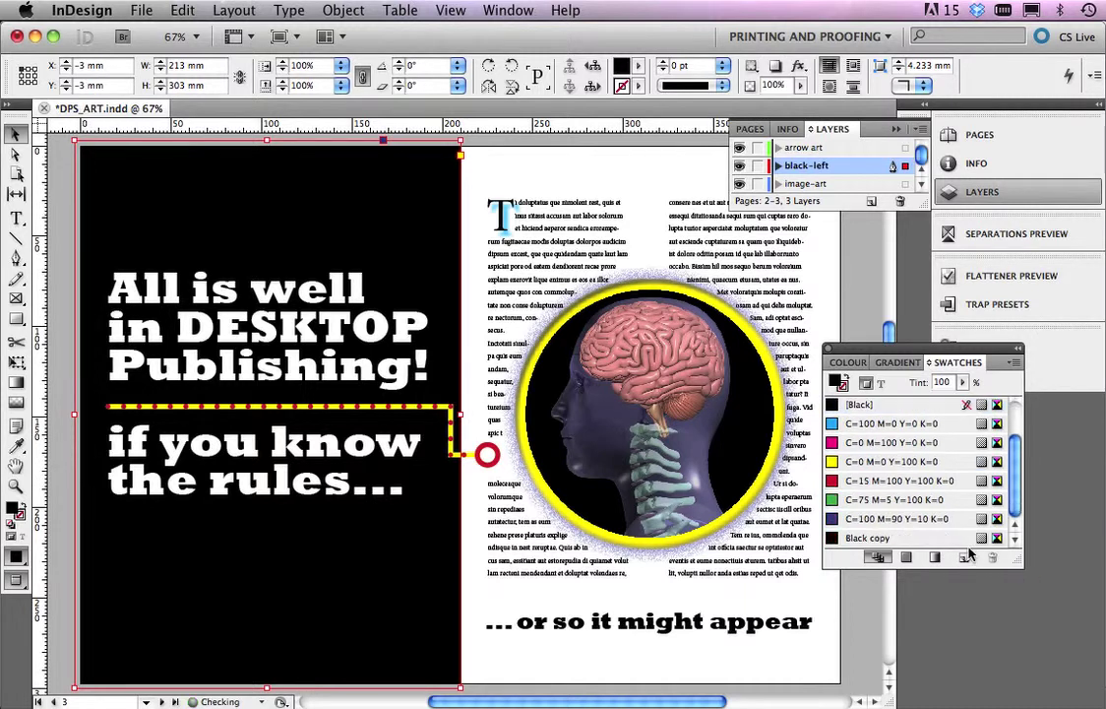
double_click(867, 538)
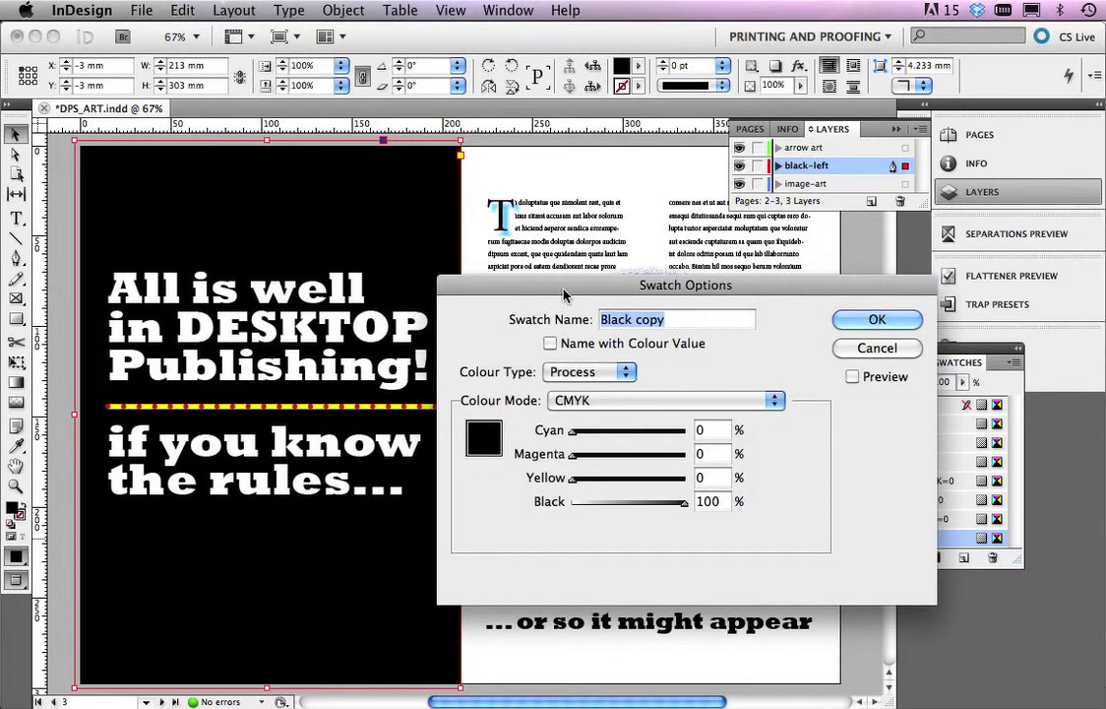
text(ich)
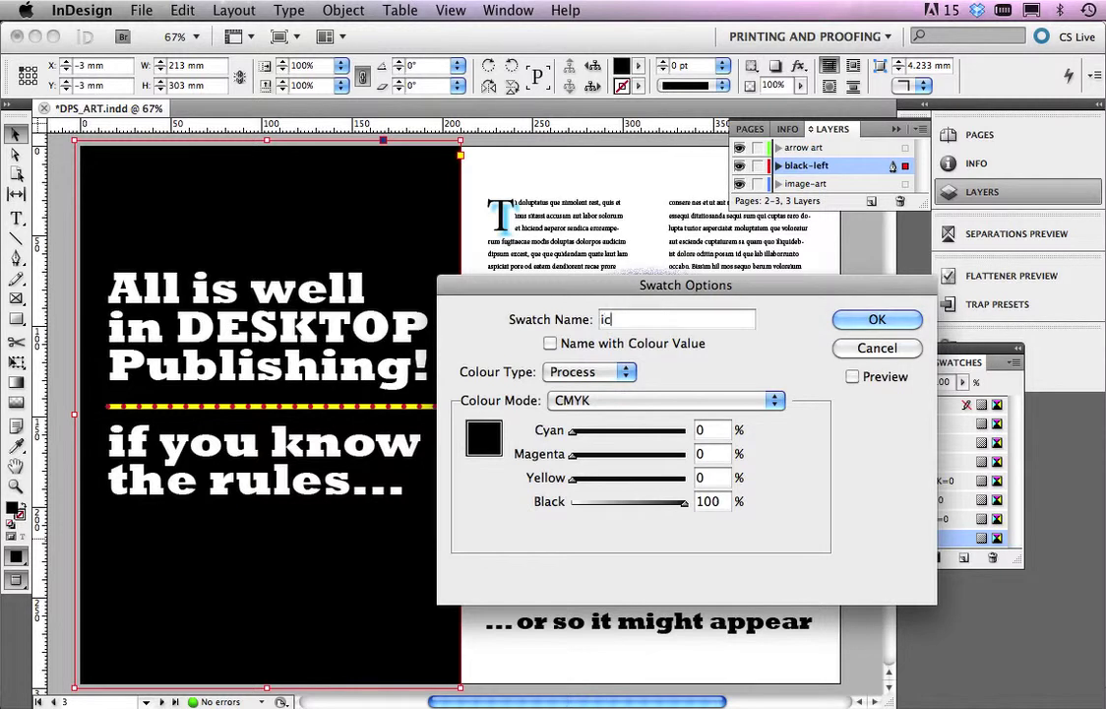
key(BackSpace)
key(BackSpace)
key(BackSpace)
text(Ric)
key(BackSpace)
text(h black)
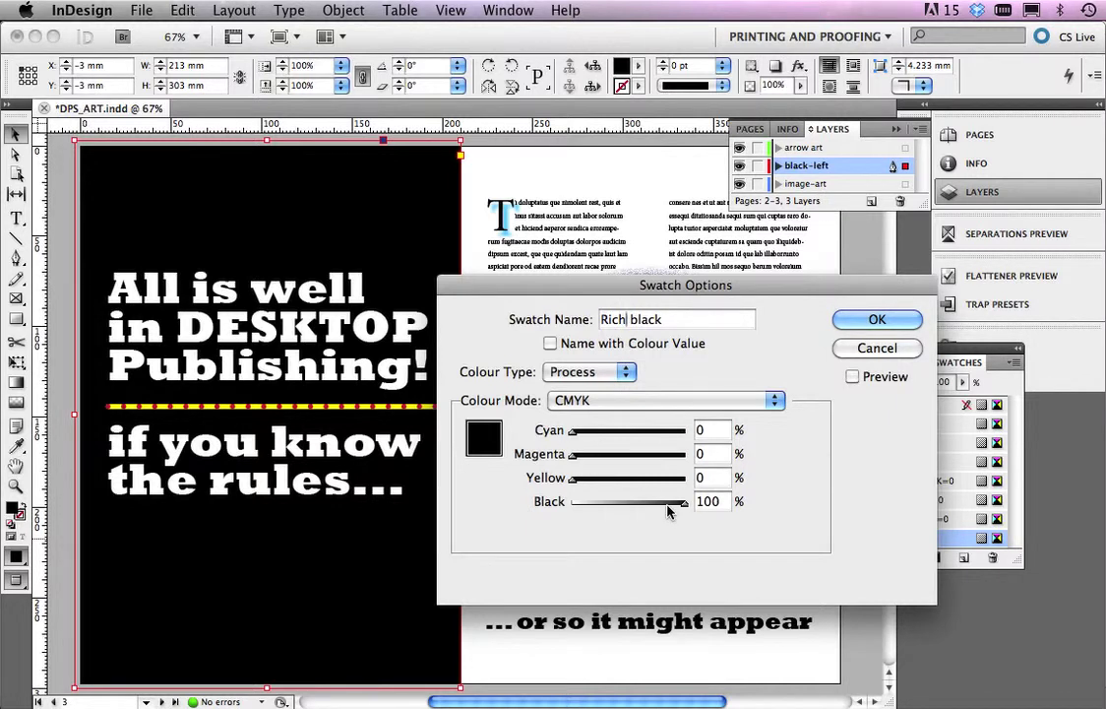
Step: Set the Rich black swatch to 60% cyan, 40% magenta and 20% yellow, and confirm the swatch options
mouse_move(573, 433)
mouse_down()
mouse_move(679, 448)
mouse_move(572, 449)
mouse_up()
drag(584, 442, 630, 440)
drag(716, 430, 686, 418)
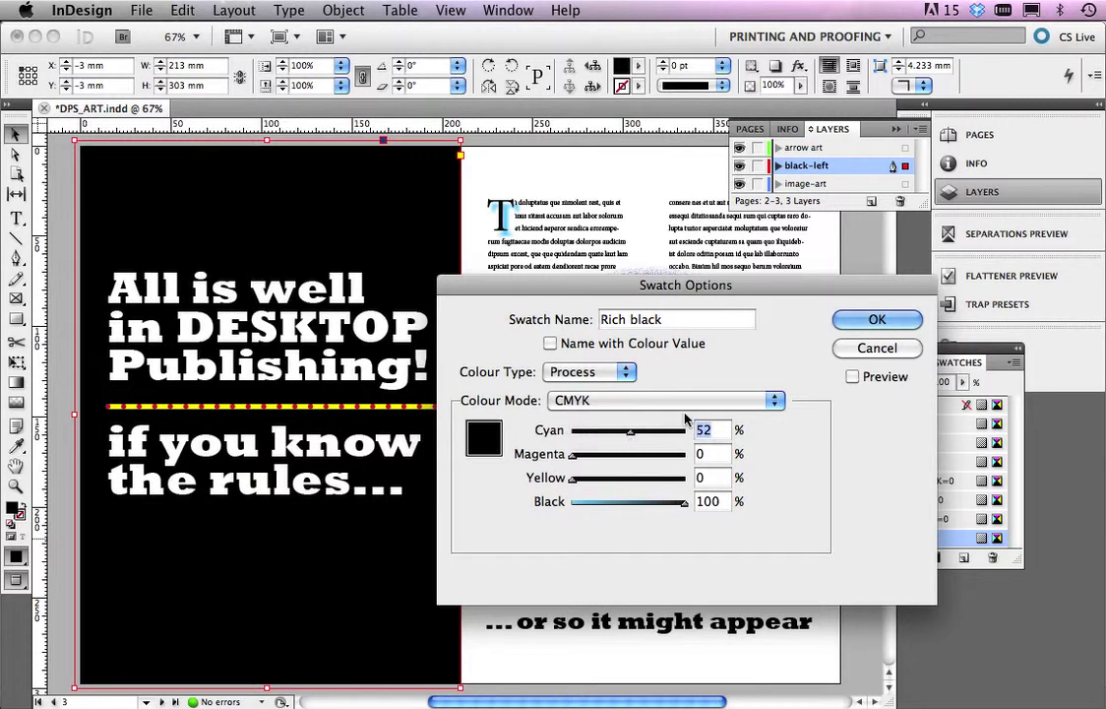
text(60)
key(Tab)
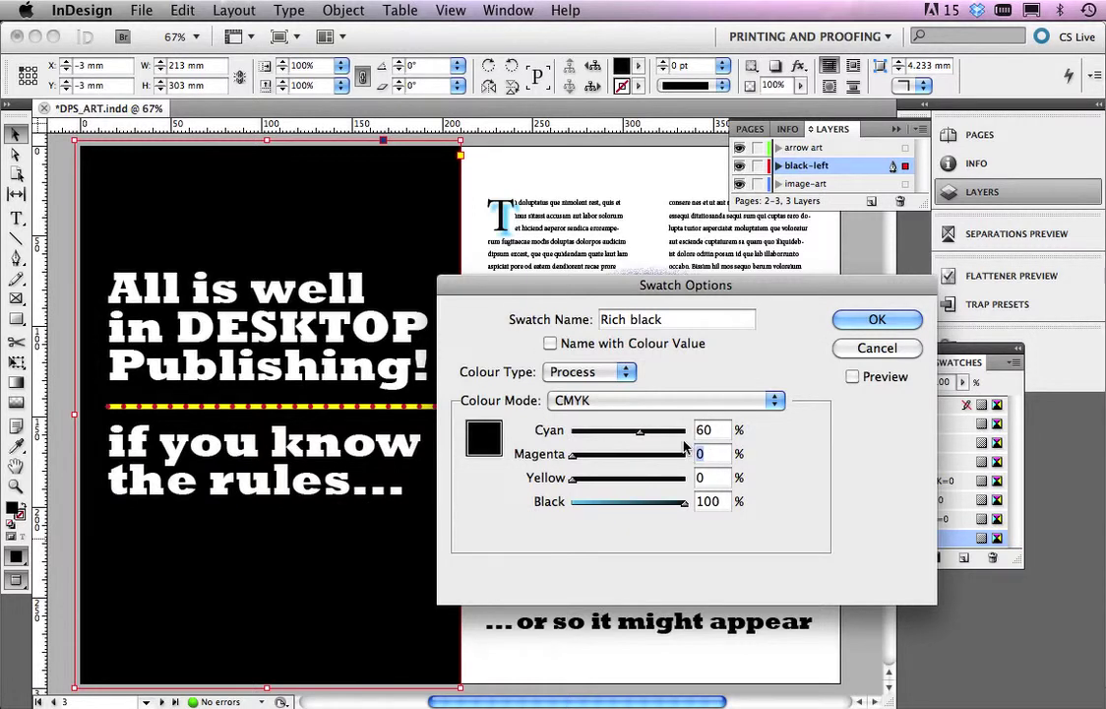
text(4)
text(2)
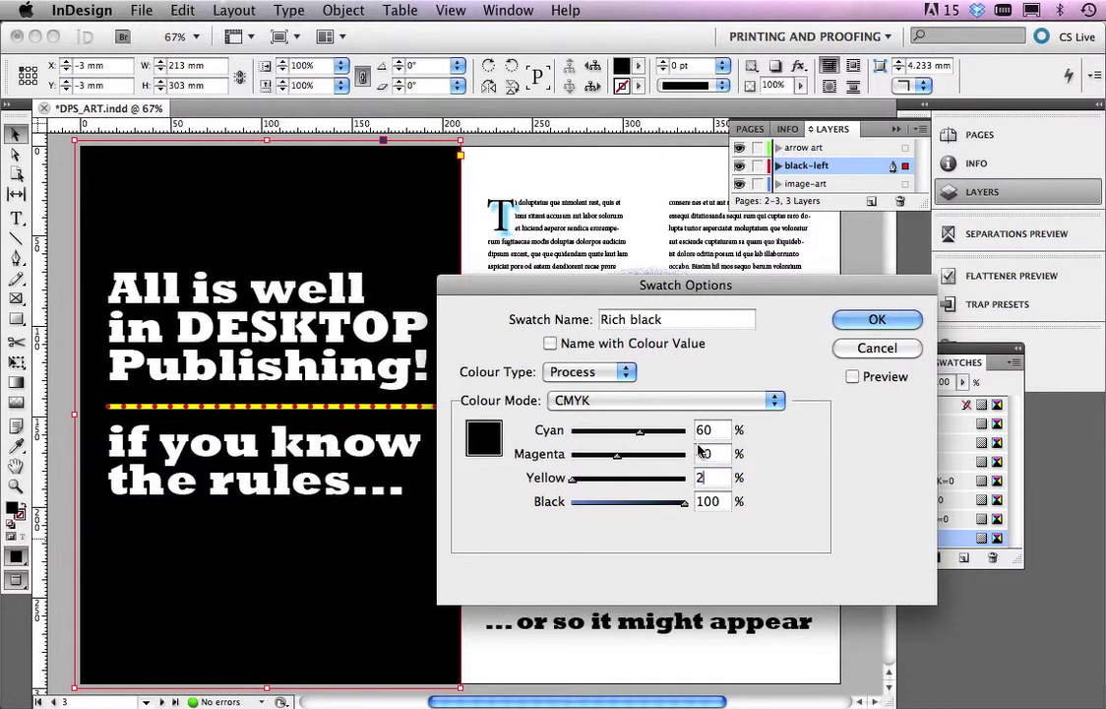
text(0)
click(876, 321)
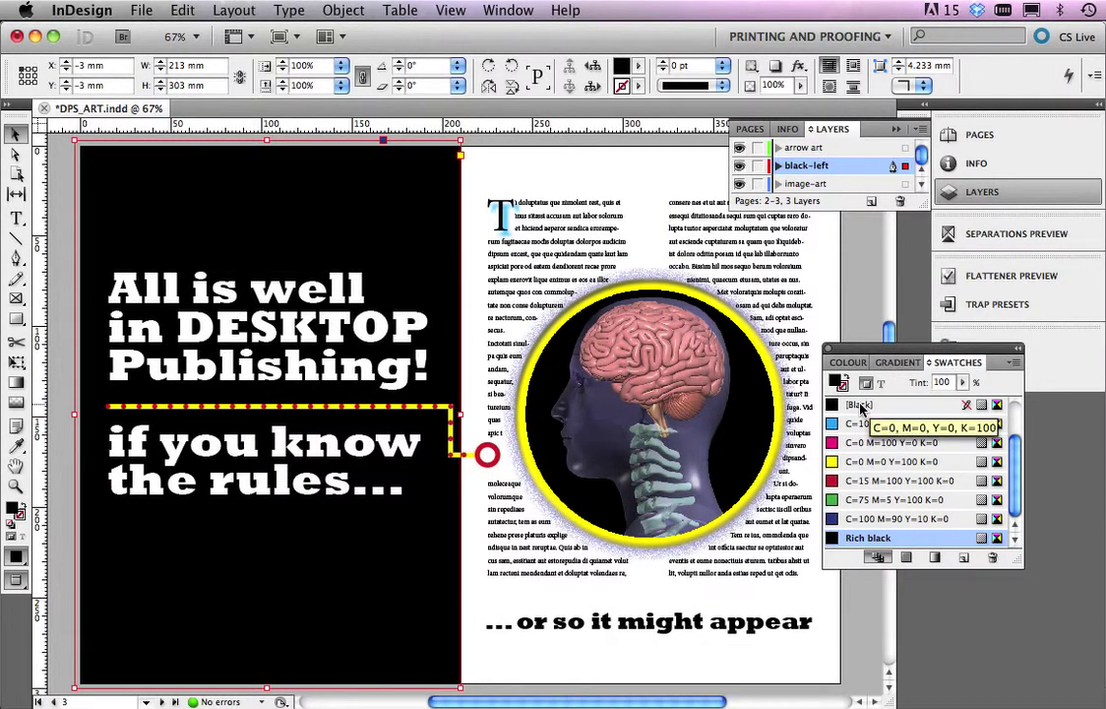
Step: Switch the left rectangle's fill to [Black], reapply Rich black and check that swatch's CMYK values
click(862, 406)
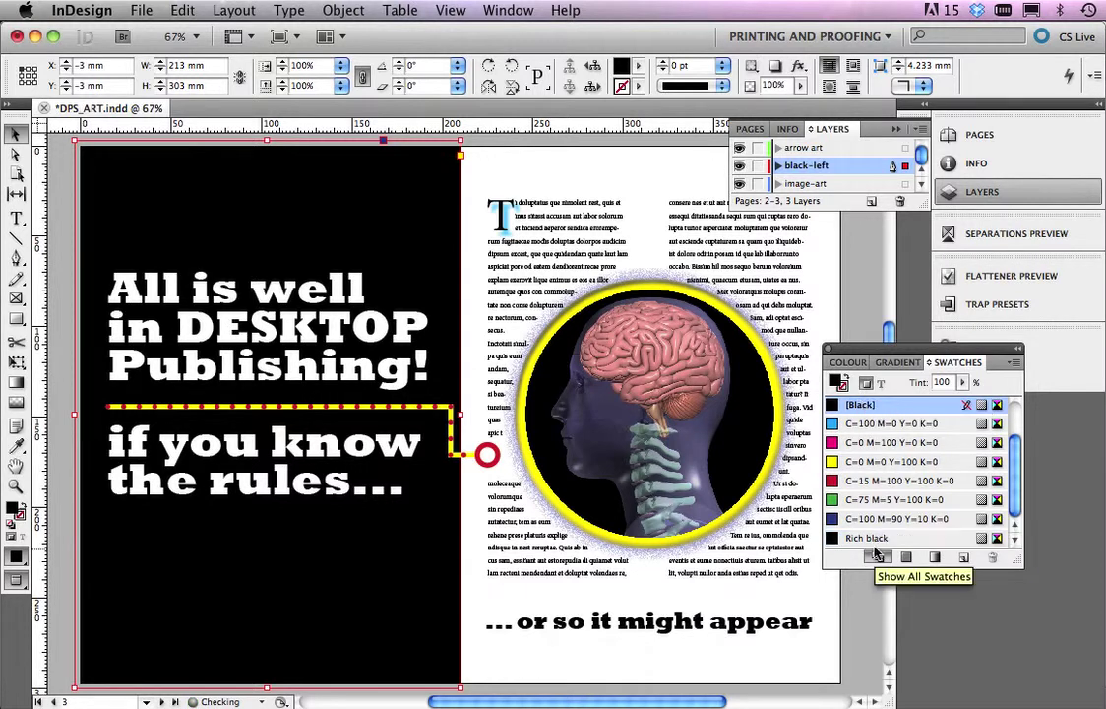
double_click(866, 538)
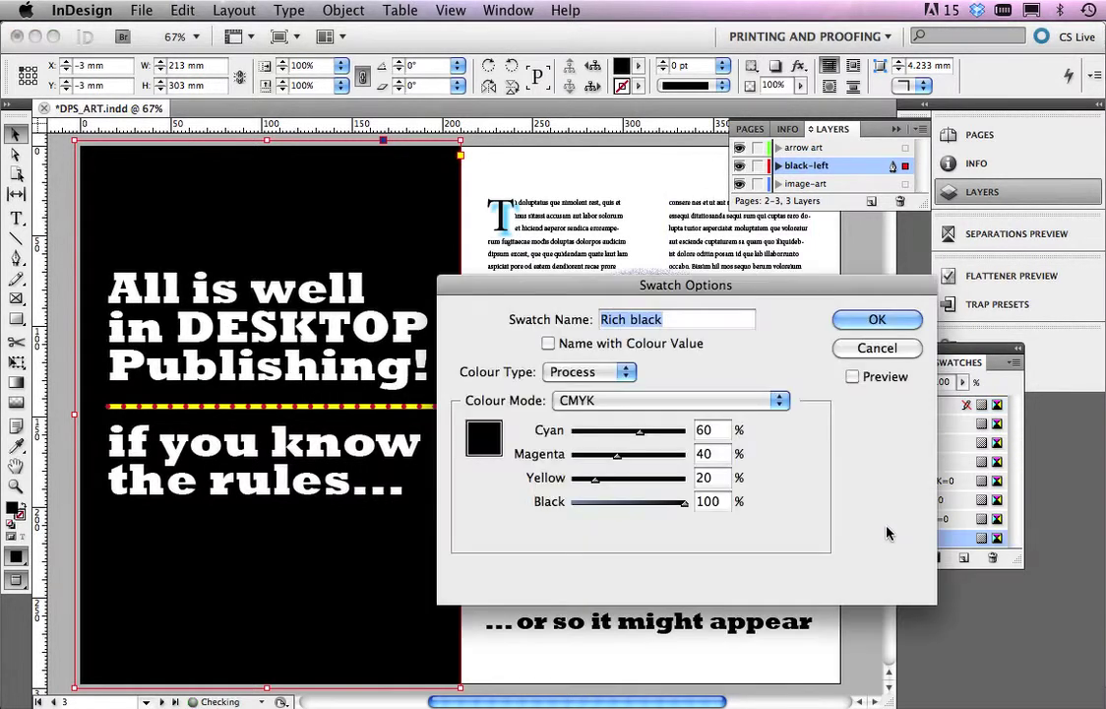
click(873, 320)
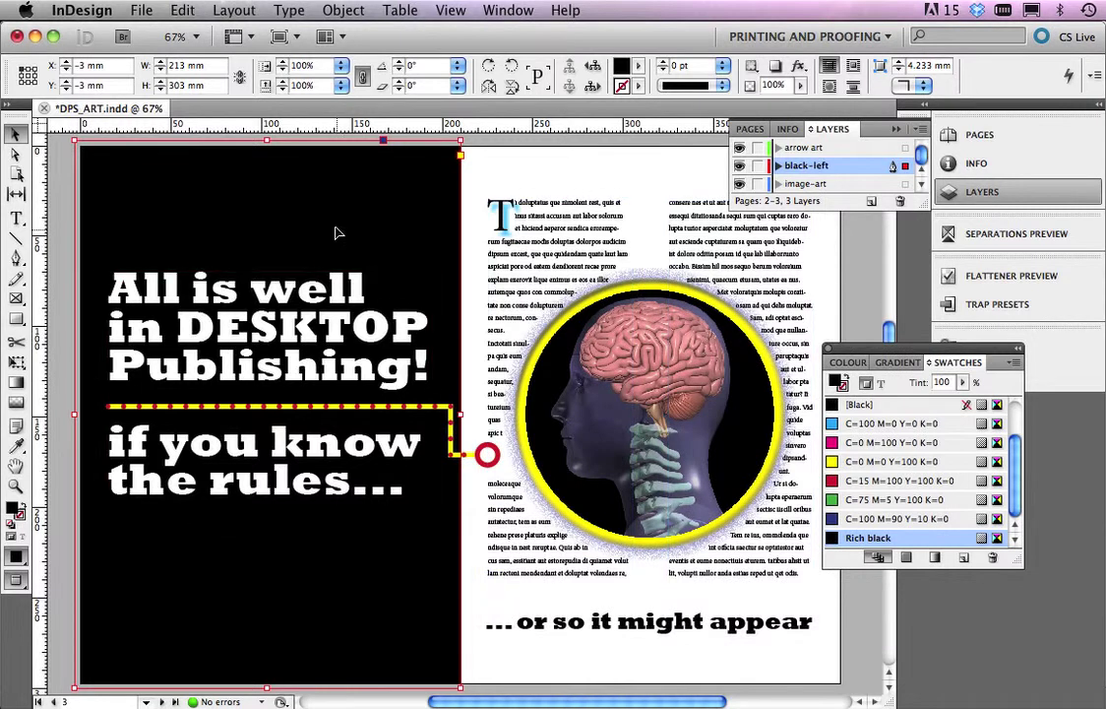